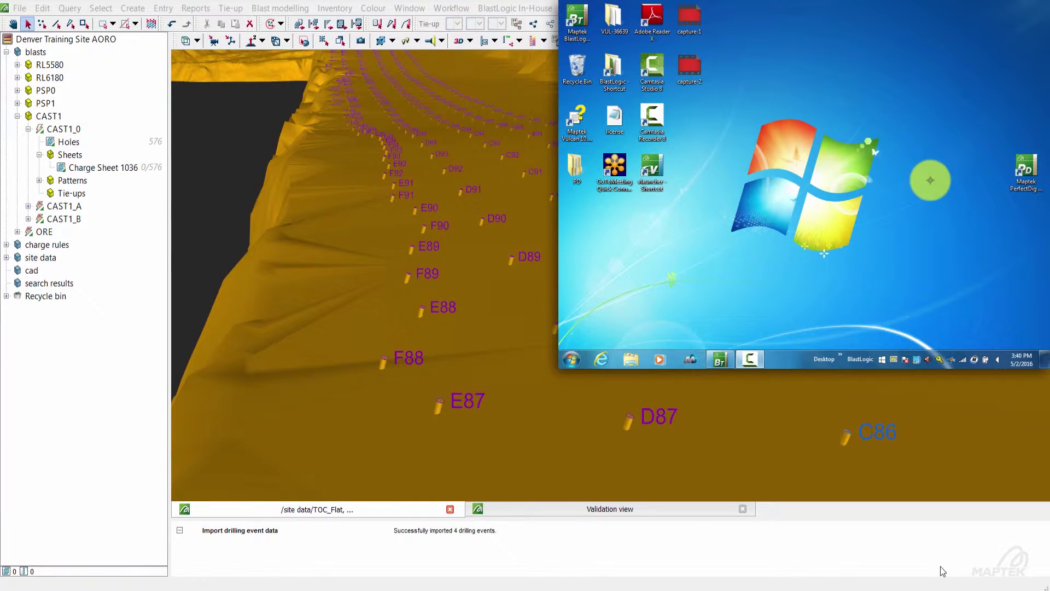
# Switch to BlastLogic Tablet and open Charge Sheet 1036 from the pending charging sheets.
pyautogui.click(121, 170)
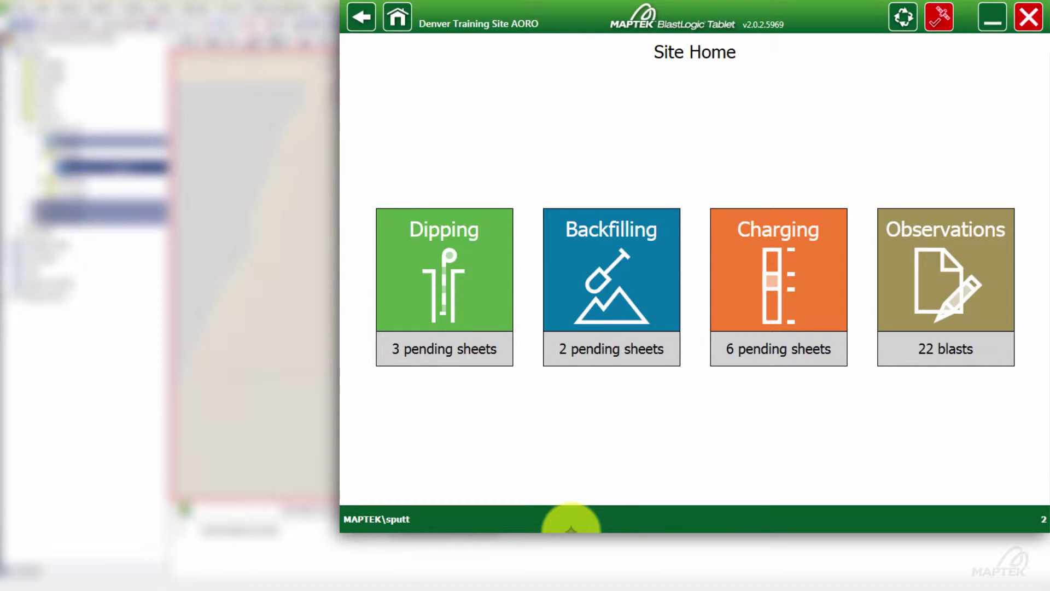
pyautogui.click(818, 295)
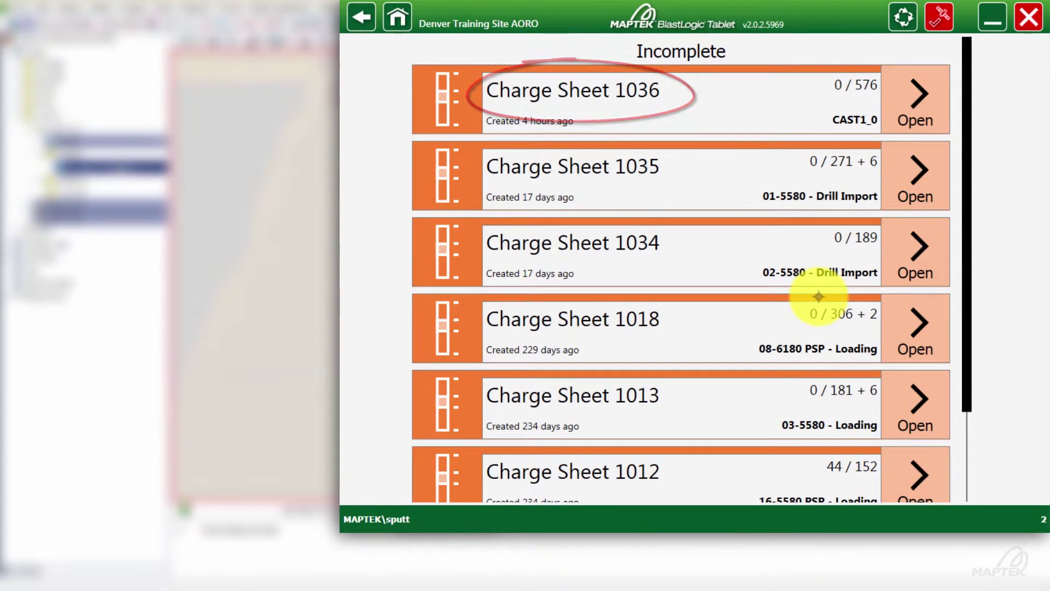
pyautogui.click(915, 104)
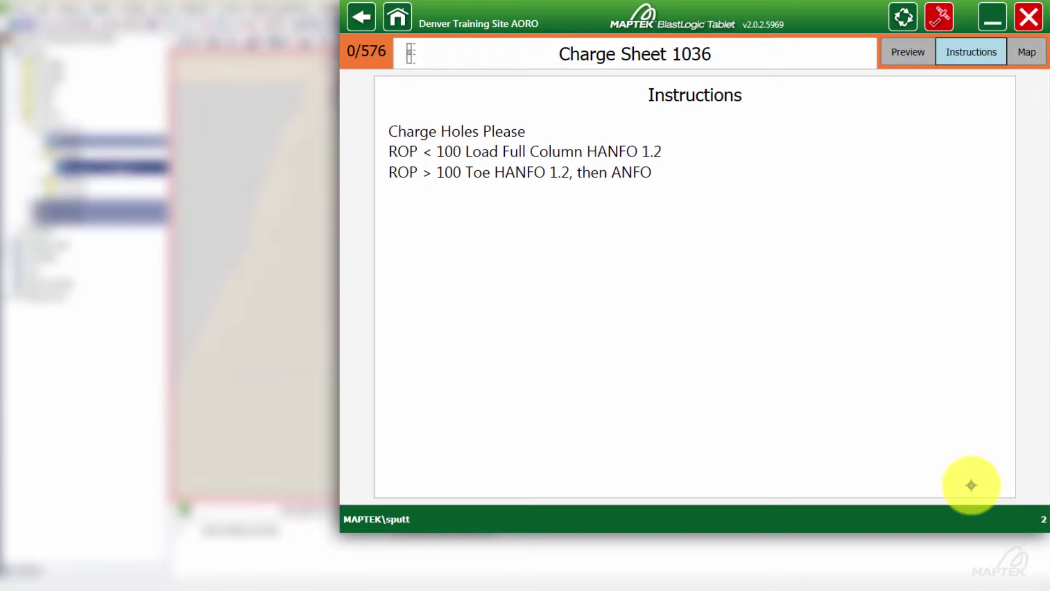
# Select hole E87 on the charge sheet's map and show its charge preview.
pyautogui.click(1026, 52)
pyautogui.click(421, 318)
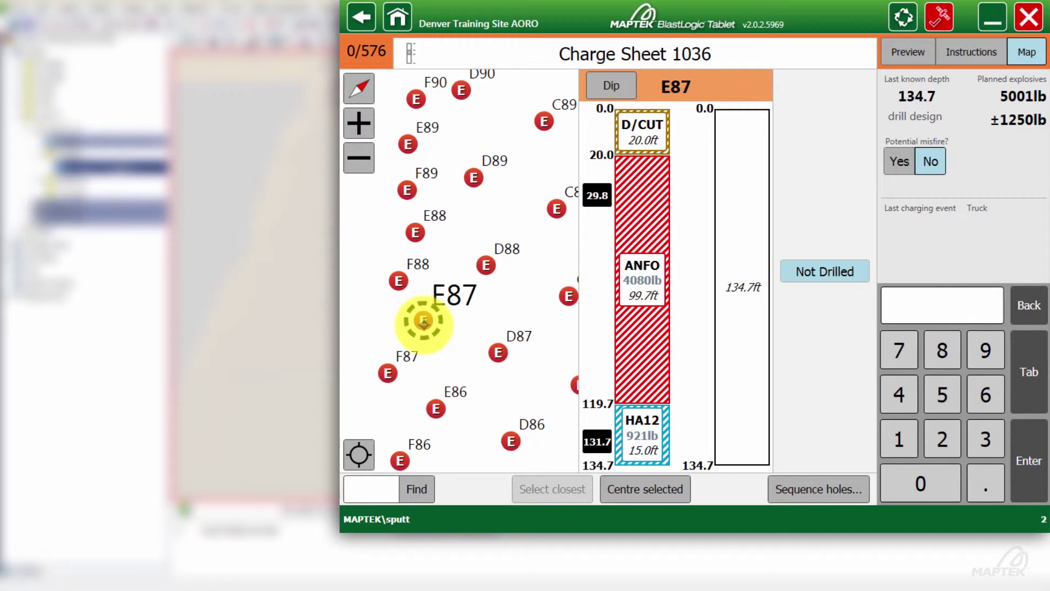
pyautogui.click(902, 53)
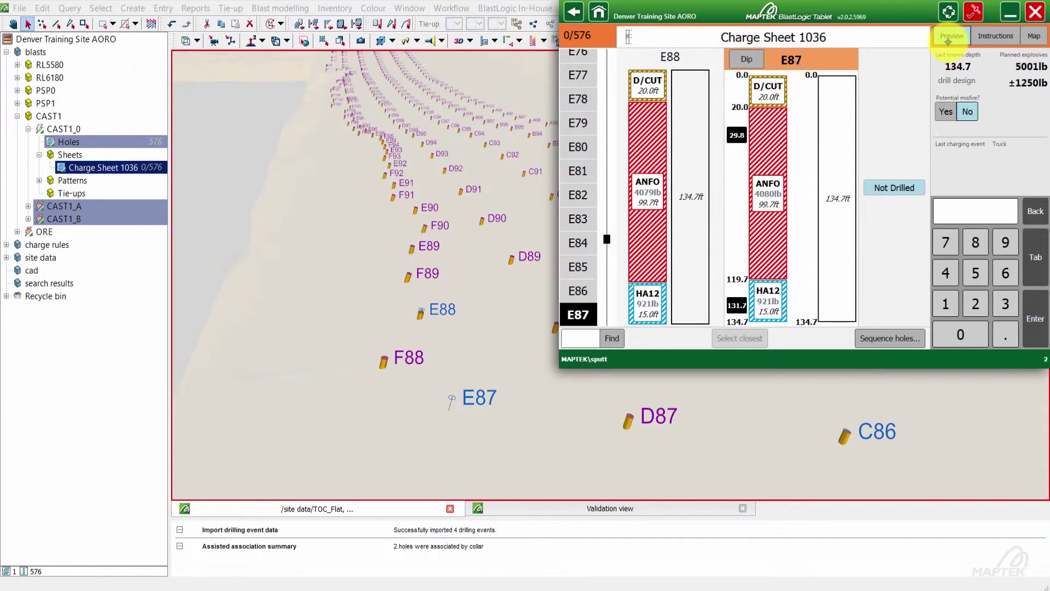
pyautogui.click(98, 422)
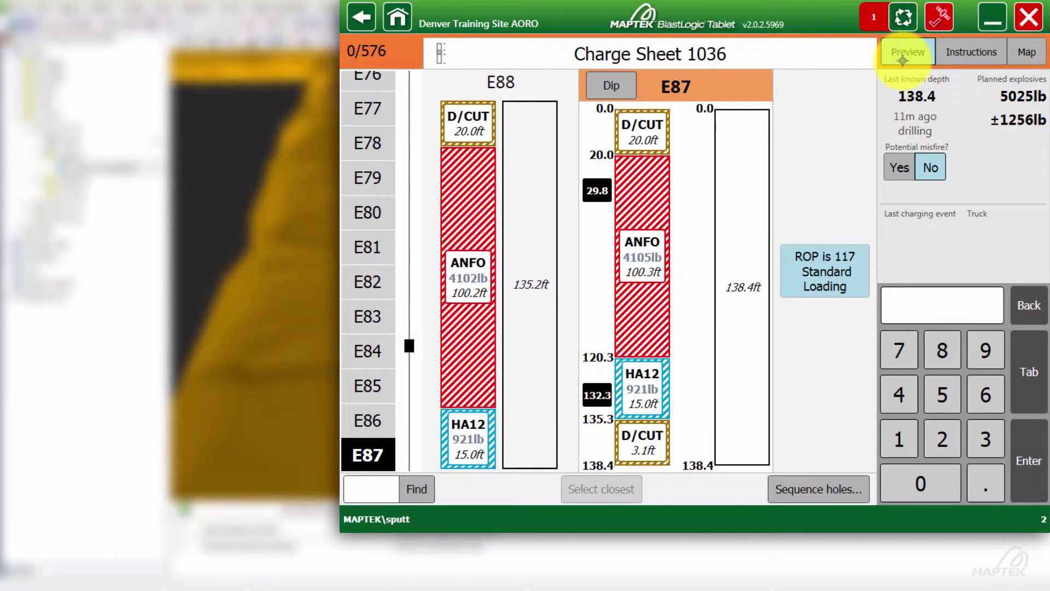
# Record hole E87's charging with the planned decks, setting the ANFO mass to 4100 lb, and submit the hole.
pyautogui.click(644, 437)
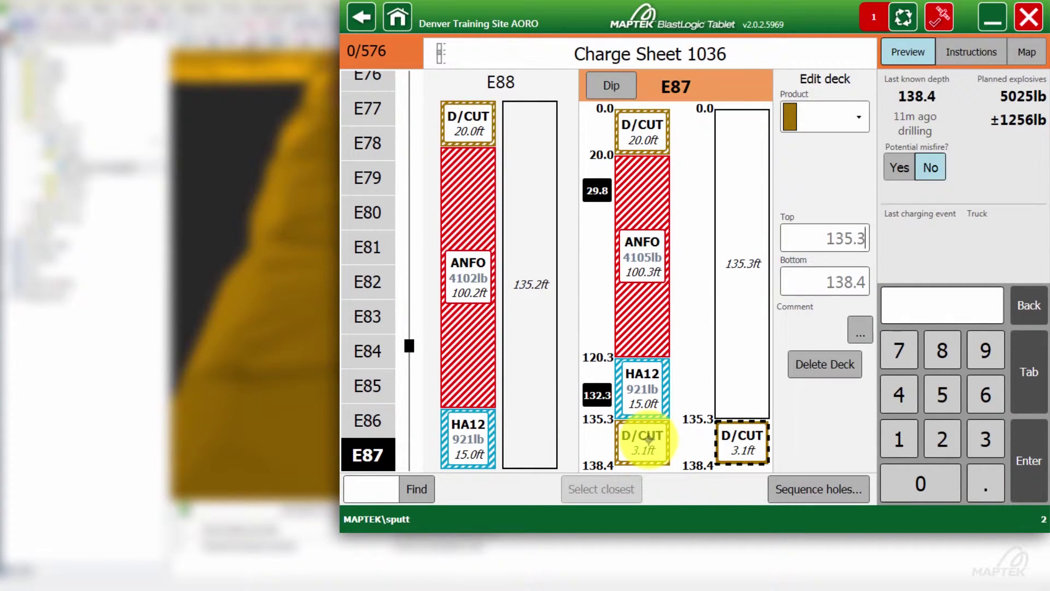
pyautogui.click(647, 377)
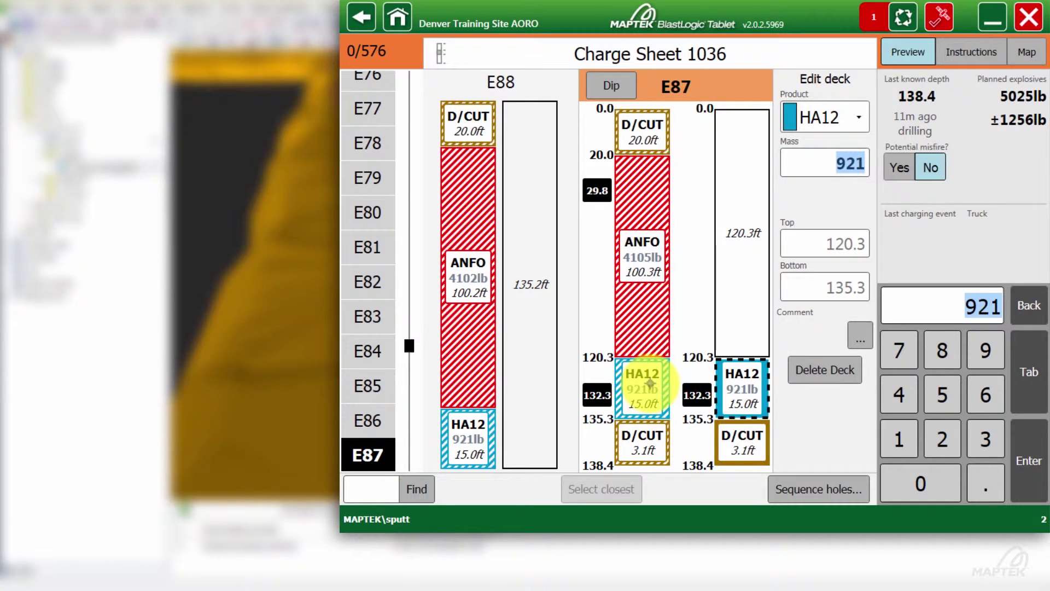
pyautogui.click(645, 302)
pyautogui.click(899, 394)
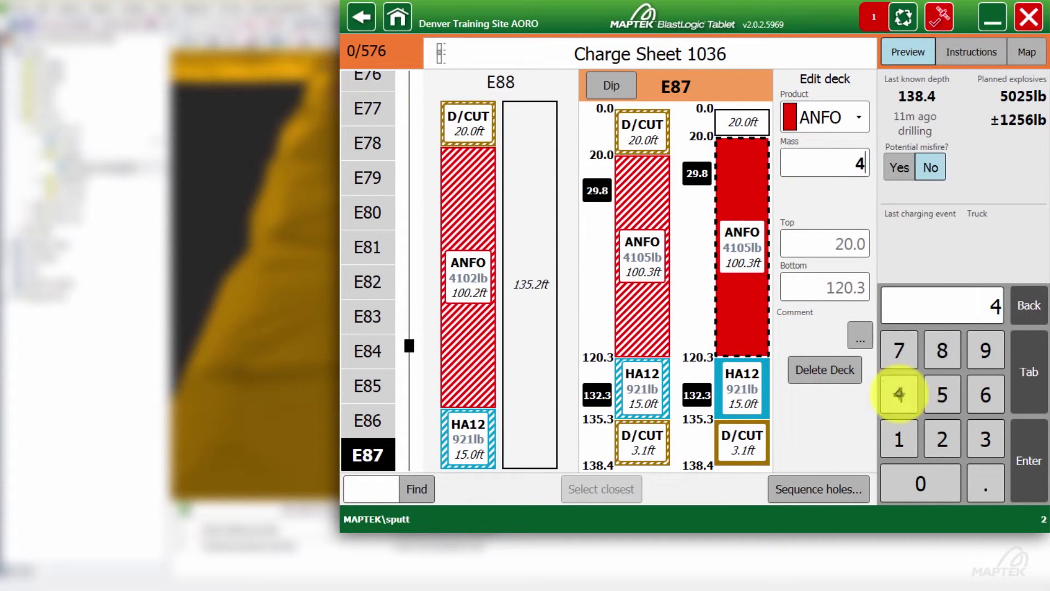
pyautogui.click(899, 439)
pyautogui.click(920, 483)
pyautogui.click(921, 483)
pyautogui.click(645, 136)
pyautogui.click(1027, 458)
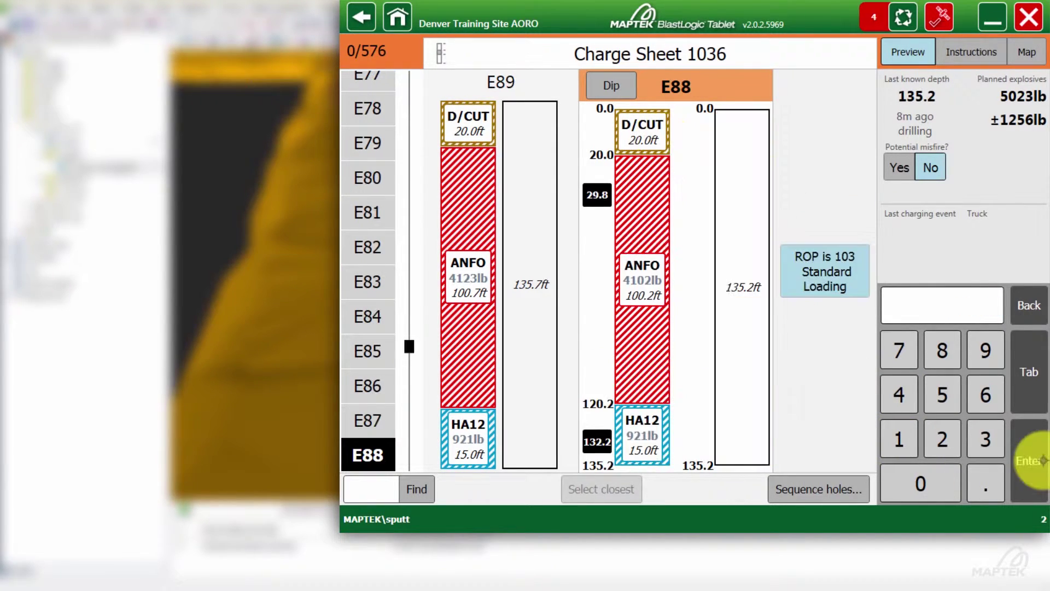
# Record hole E88's charging with the planned HA12 and D/CUT decks and an ANFO mass of 4110 lb, and submit the hole.
pyautogui.click(642, 434)
pyautogui.click(653, 345)
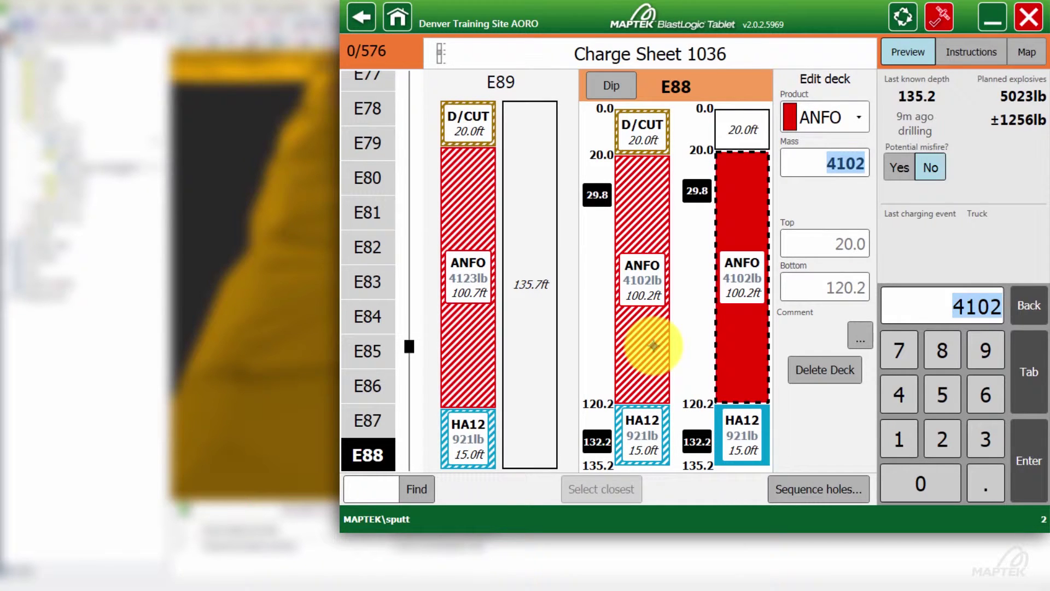
pyautogui.click(899, 394)
pyautogui.click(899, 439)
pyautogui.click(899, 439)
pyautogui.click(921, 484)
pyautogui.click(645, 128)
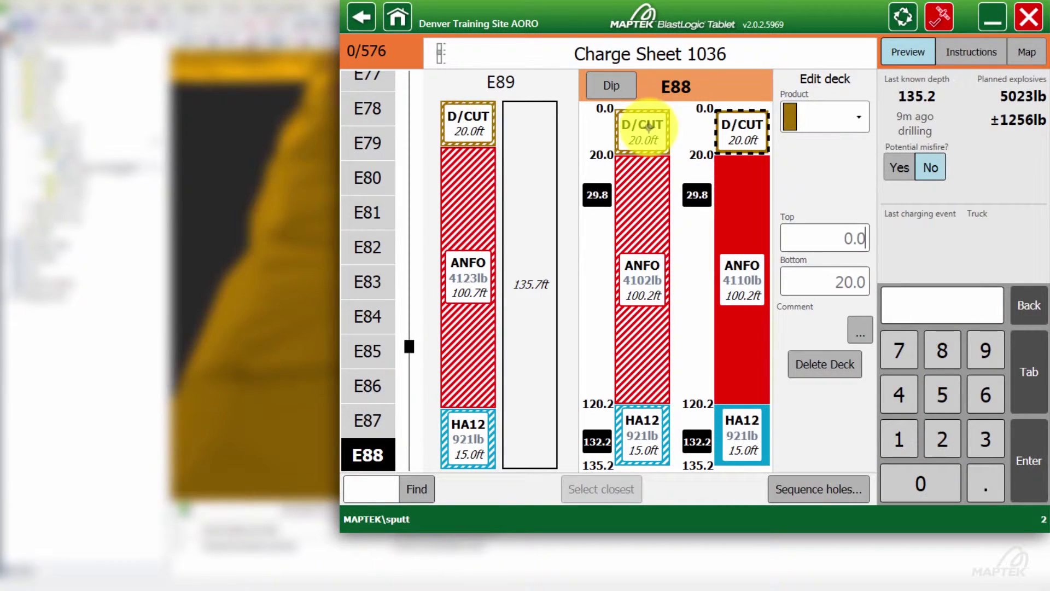
pyautogui.click(1027, 462)
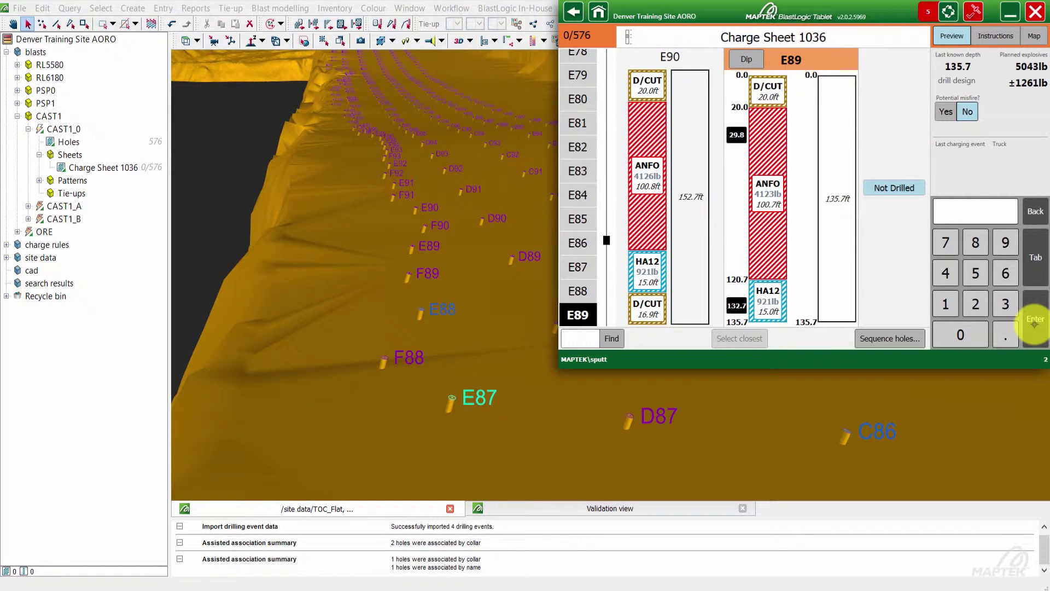
# For hole F88, load the planned bottom D/CUT deck and main explosive deck, change the latter's product to HA13 and update its mass.
pyautogui.click(1034, 37)
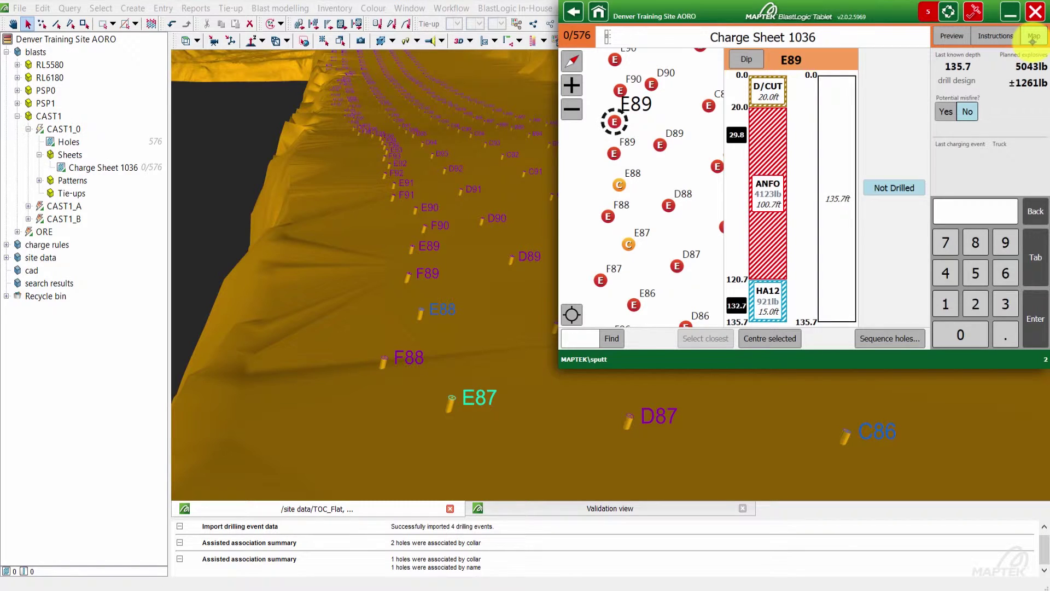
pyautogui.click(608, 216)
pyautogui.click(952, 37)
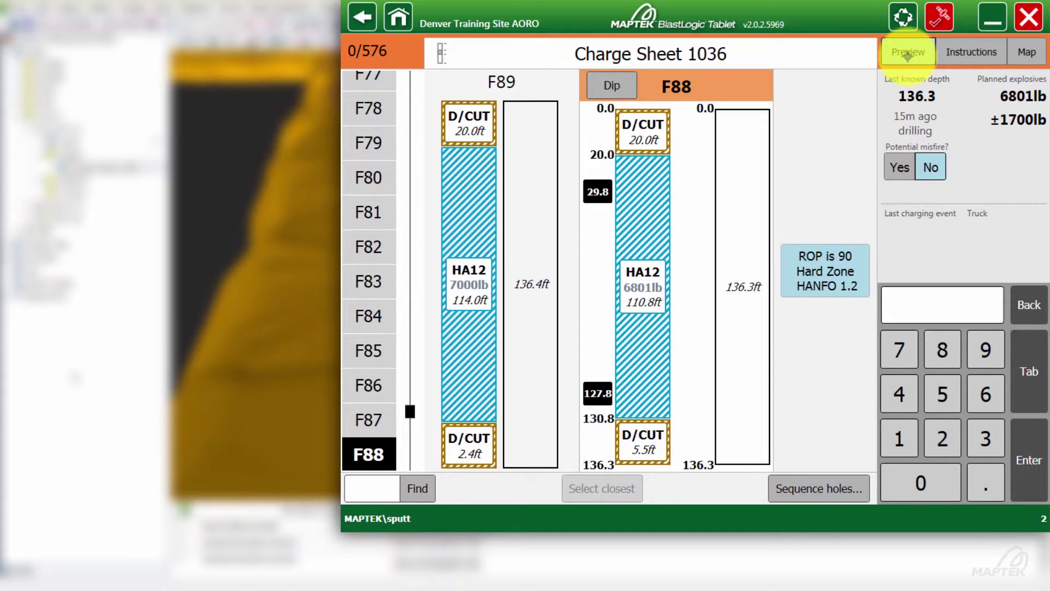
pyautogui.click(641, 441)
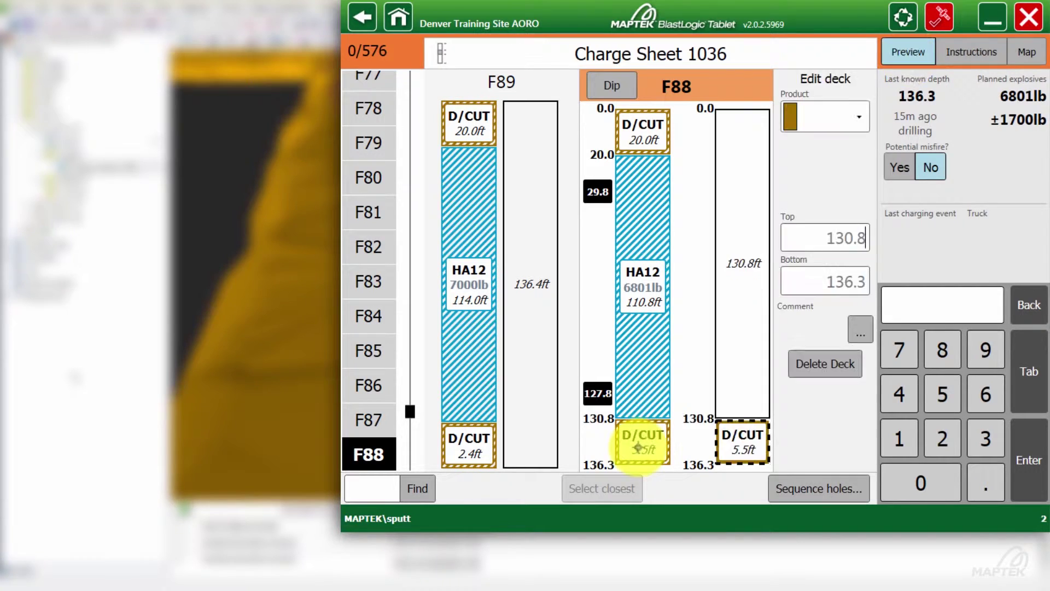
pyautogui.click(652, 345)
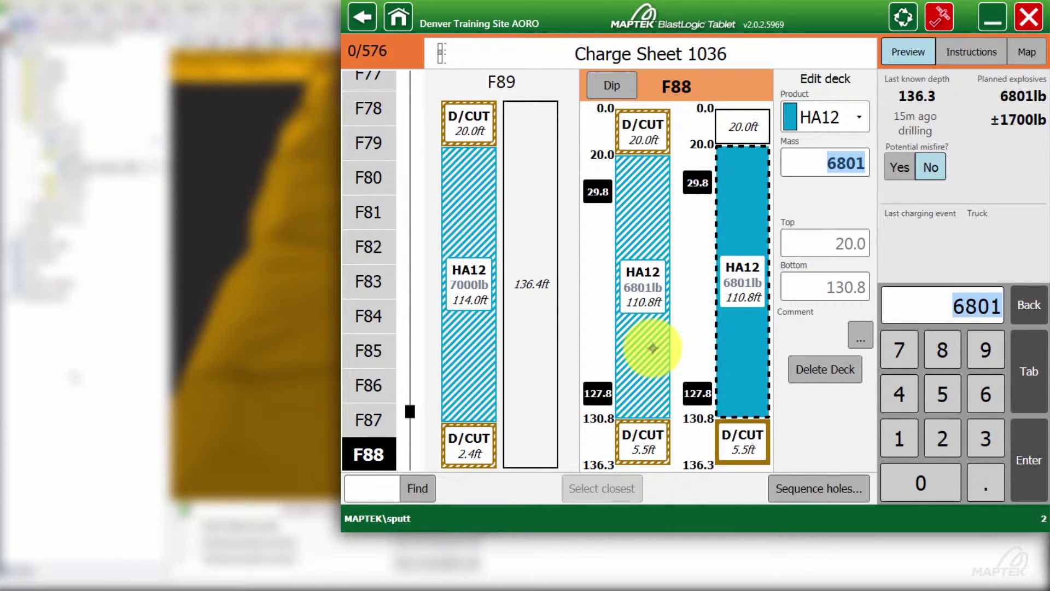
pyautogui.click(836, 117)
pyautogui.click(746, 291)
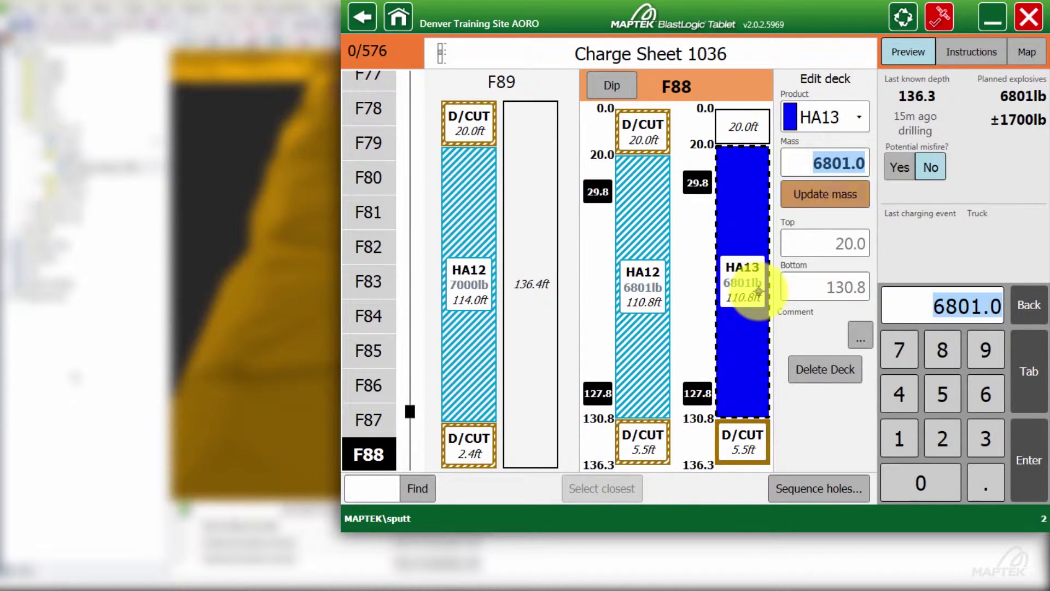
pyautogui.click(820, 195)
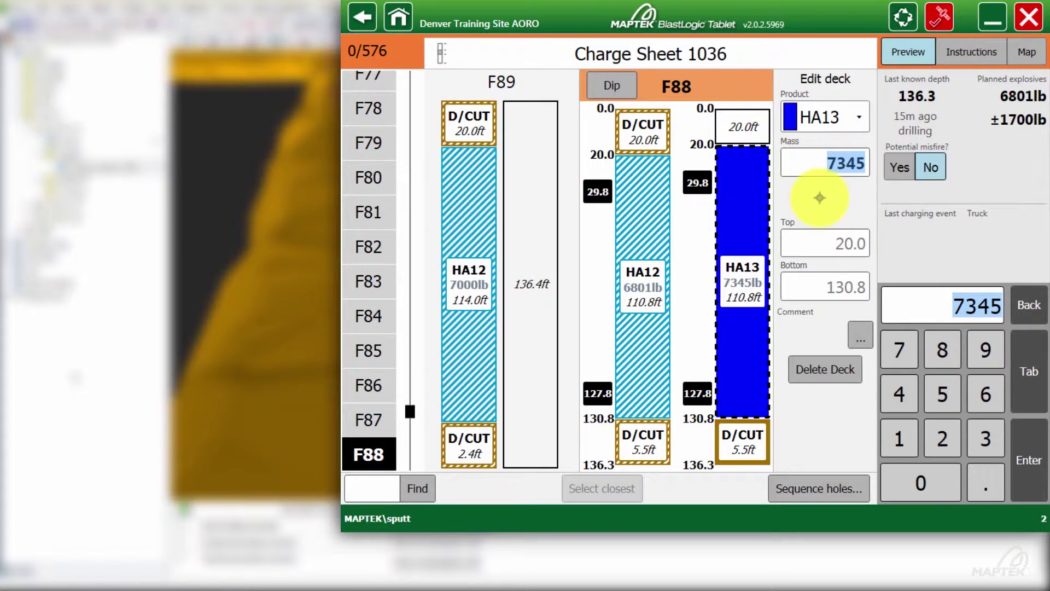
# Set F88's HA13 deck mass to 7350 lb, add the top D/CUT deck and submit the hole.
pyautogui.click(903, 350)
pyautogui.click(982, 438)
pyautogui.click(942, 394)
pyautogui.click(922, 482)
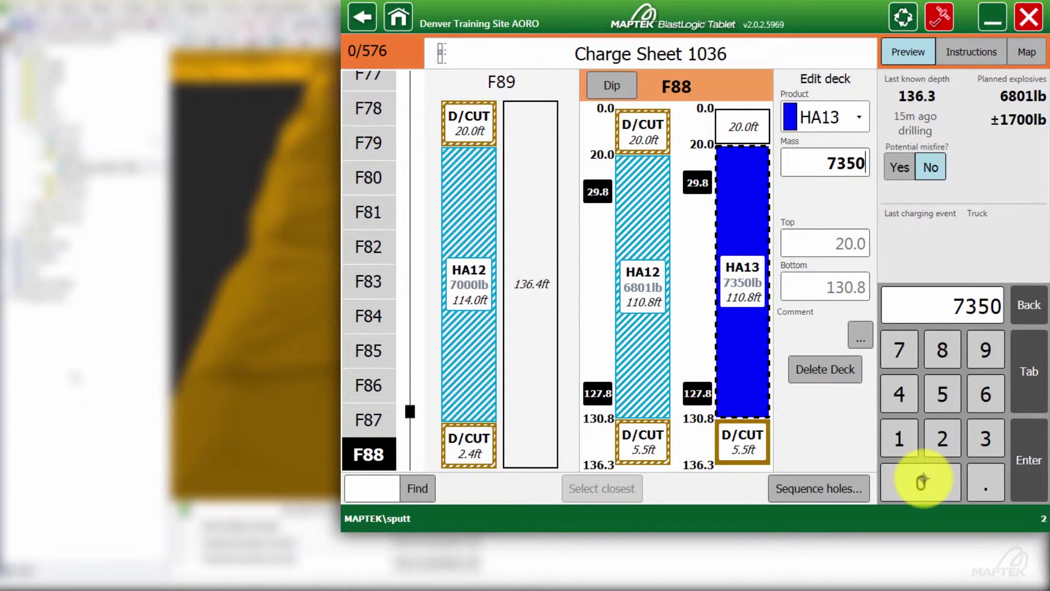
pyautogui.click(637, 129)
pyautogui.click(1030, 457)
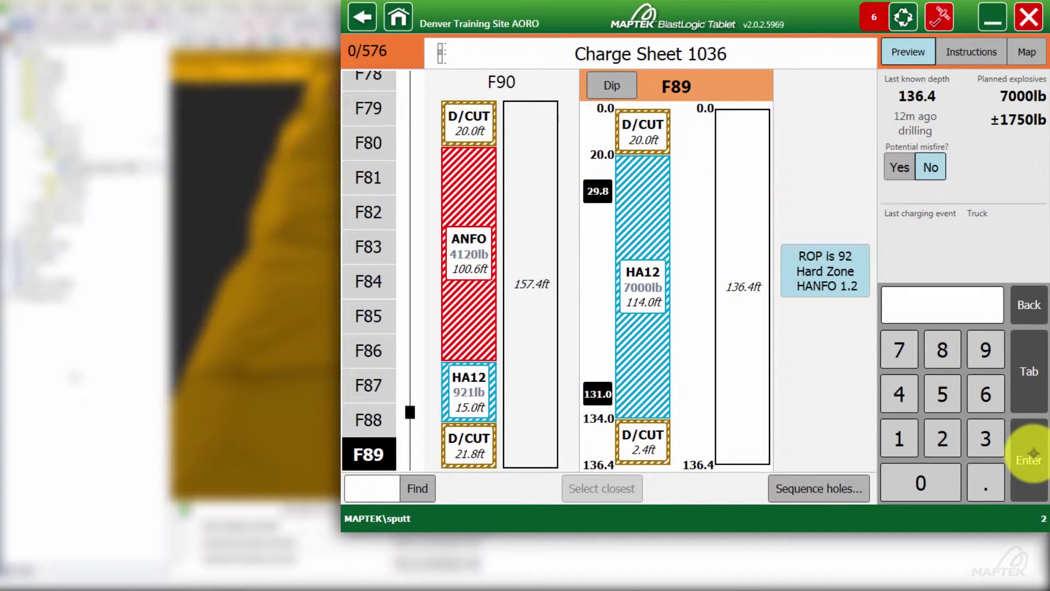
# Fill hole F89 with its planned bottom D/CUT, HA12 and top D/CUT decks.
pyautogui.click(650, 431)
pyautogui.click(646, 365)
pyautogui.click(644, 125)
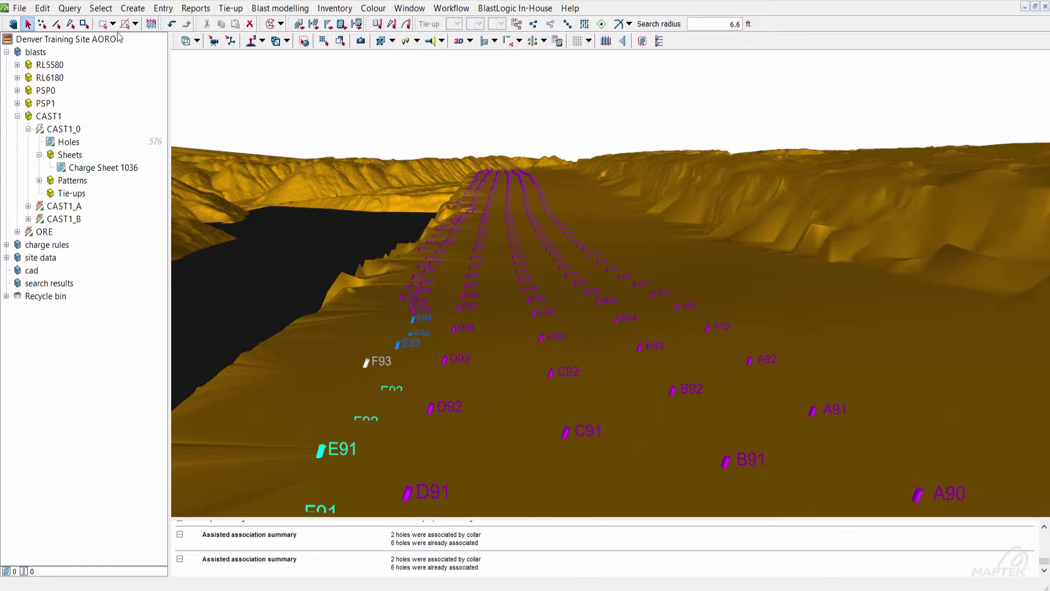
# Switch to desktop BlastLogic and, in drilling validation for machine 854's 5/2/2016 evening shift, locate the unassociated F93 entry.
pyautogui.click(162, 9)
pyautogui.click(191, 25)
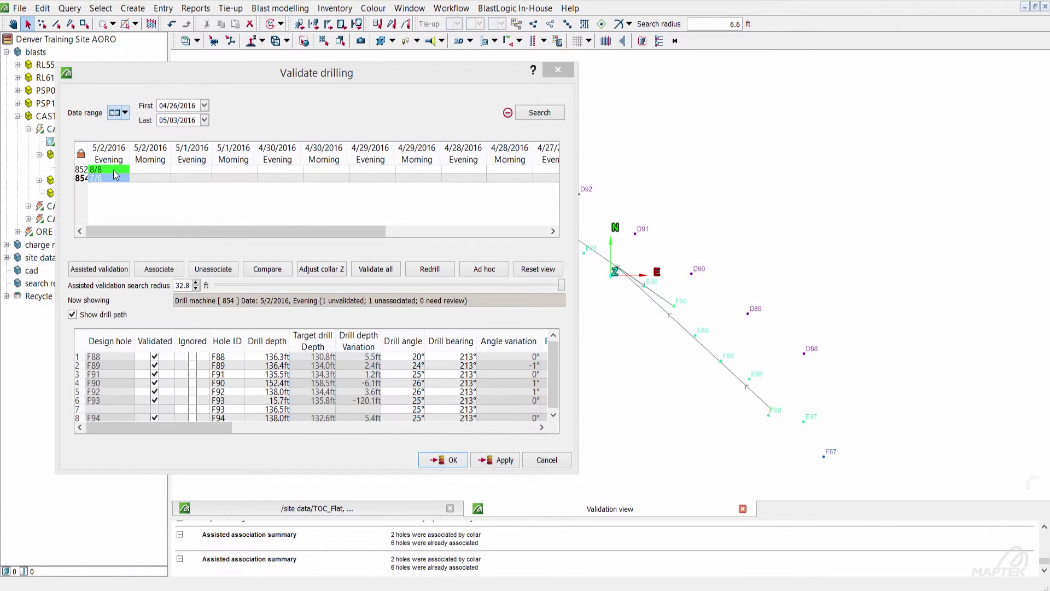
pyautogui.moveTo(681, 256); pyautogui.dragTo(869, 255, button='middle')
pyautogui.click(120, 410)
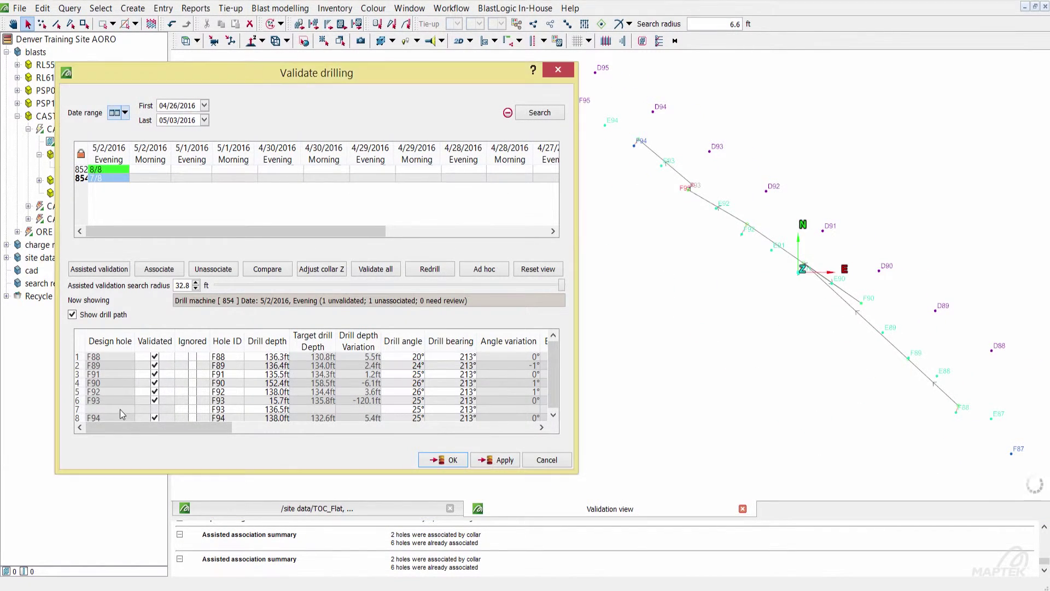
pyautogui.scroll(5, 688, 180)
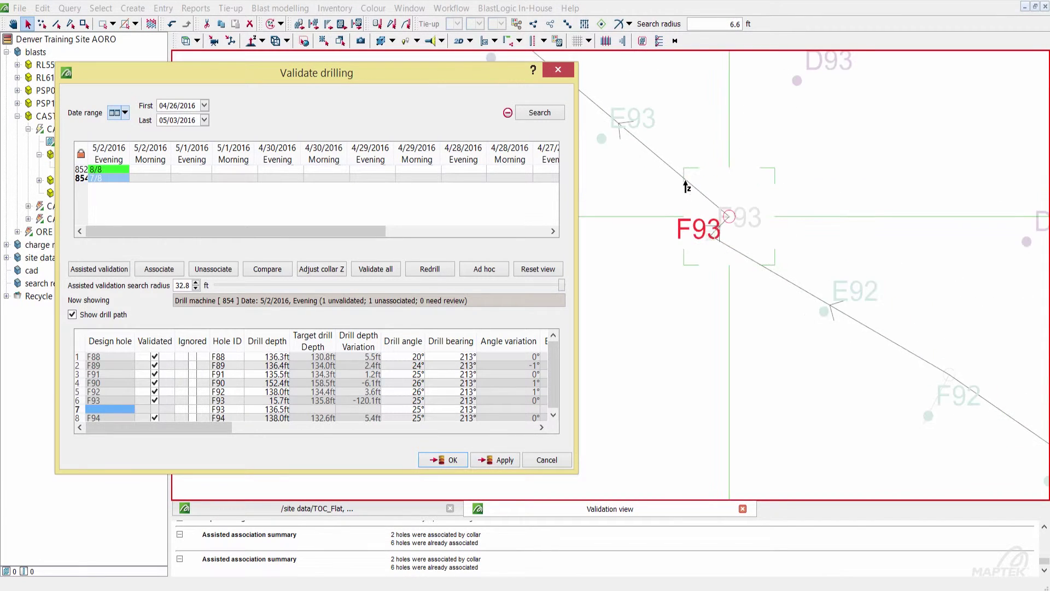
# Select both F93 drill entries, register the redrill as F93R with the comment "Abandoned due to redrill.", and commit the validation.
pyautogui.click(708, 189)
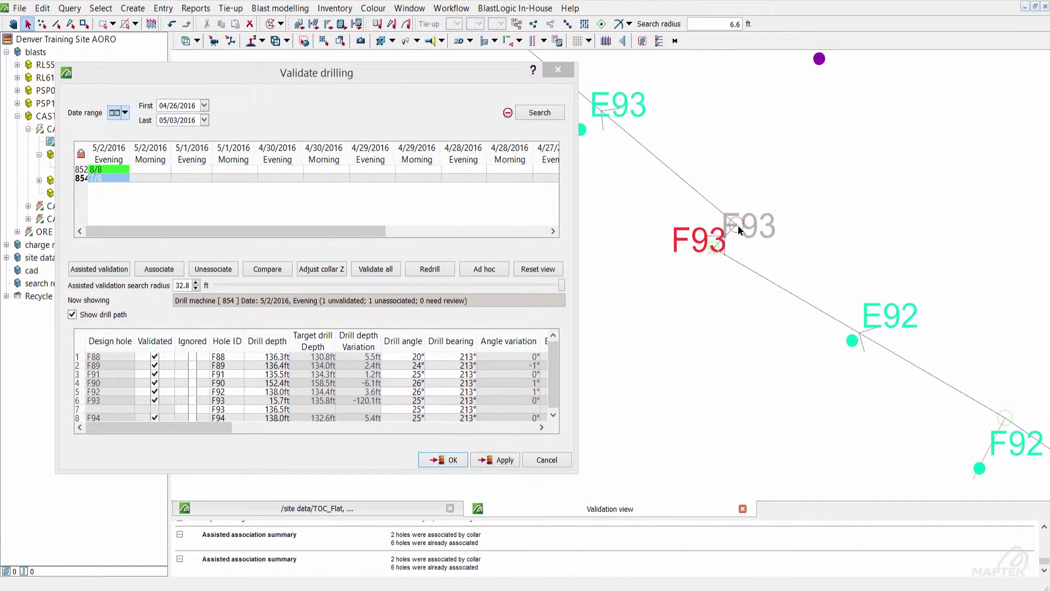
pyautogui.moveTo(767, 198); pyautogui.dragTo(676, 272)
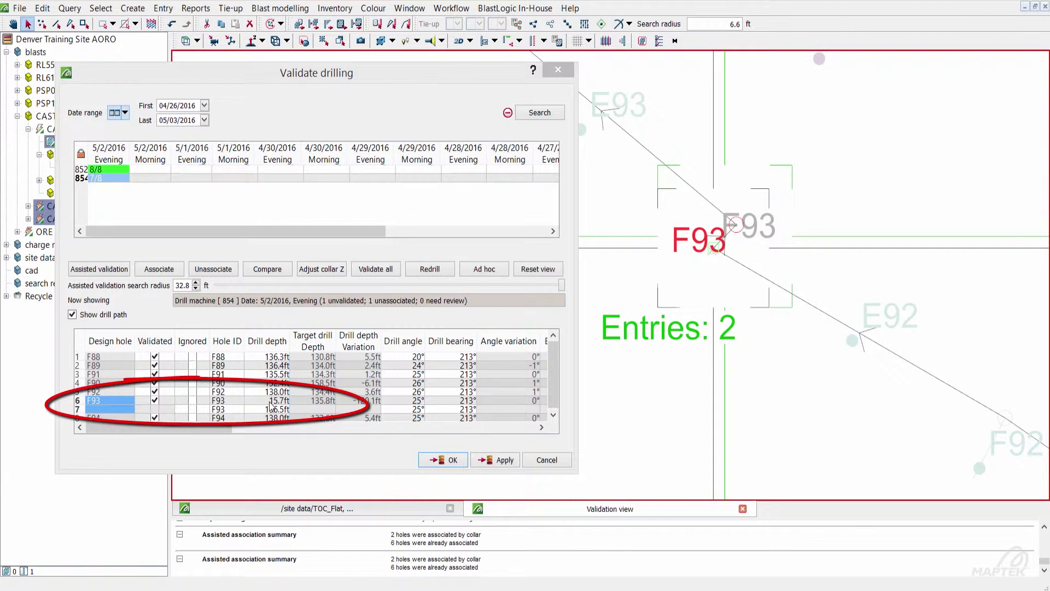
pyautogui.click(425, 270)
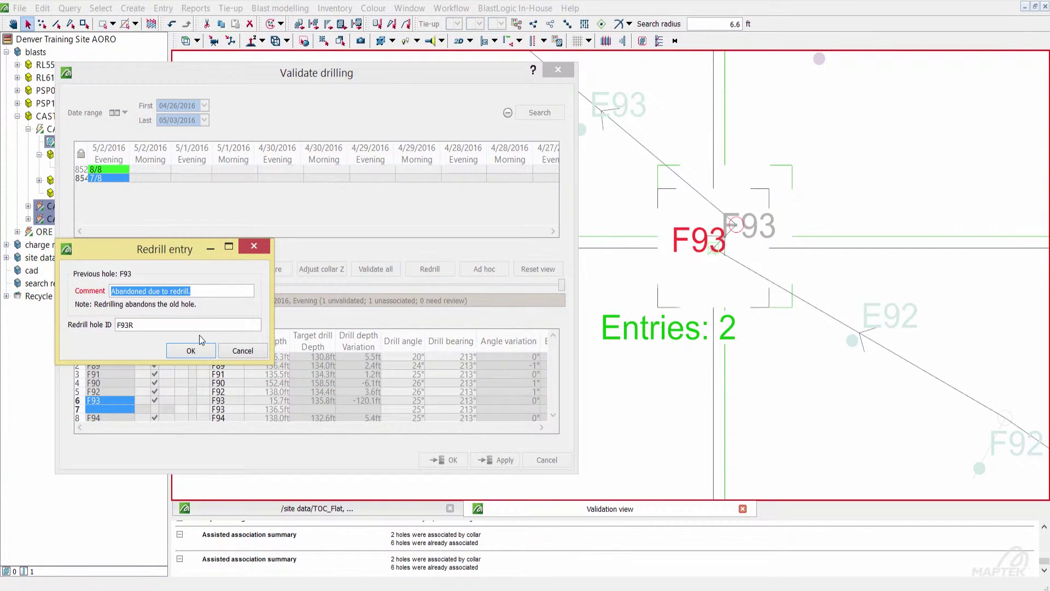
pyautogui.click(197, 350)
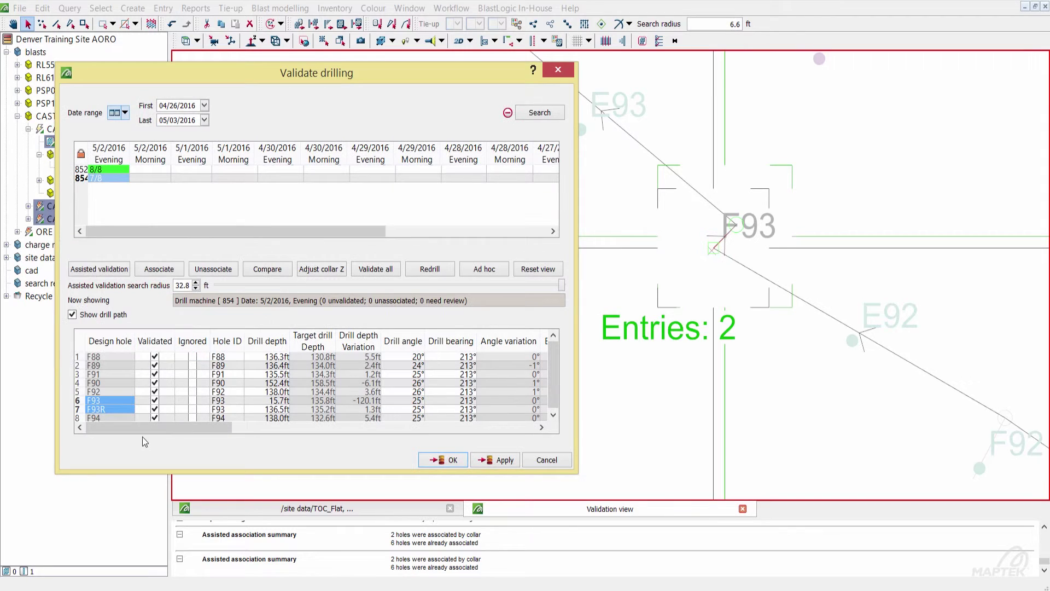
pyautogui.click(437, 460)
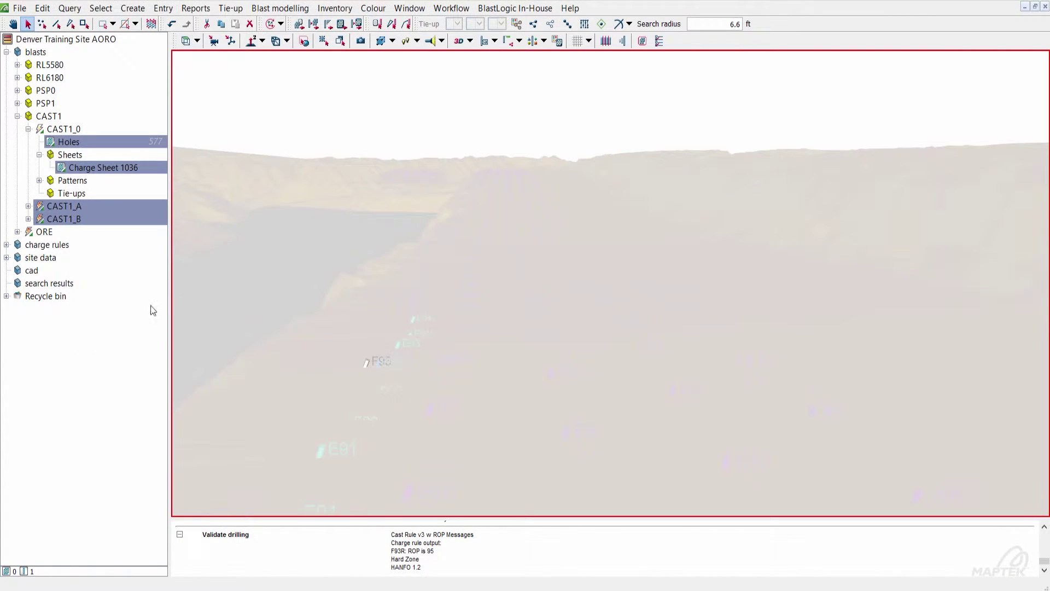
pyautogui.click(88, 344)
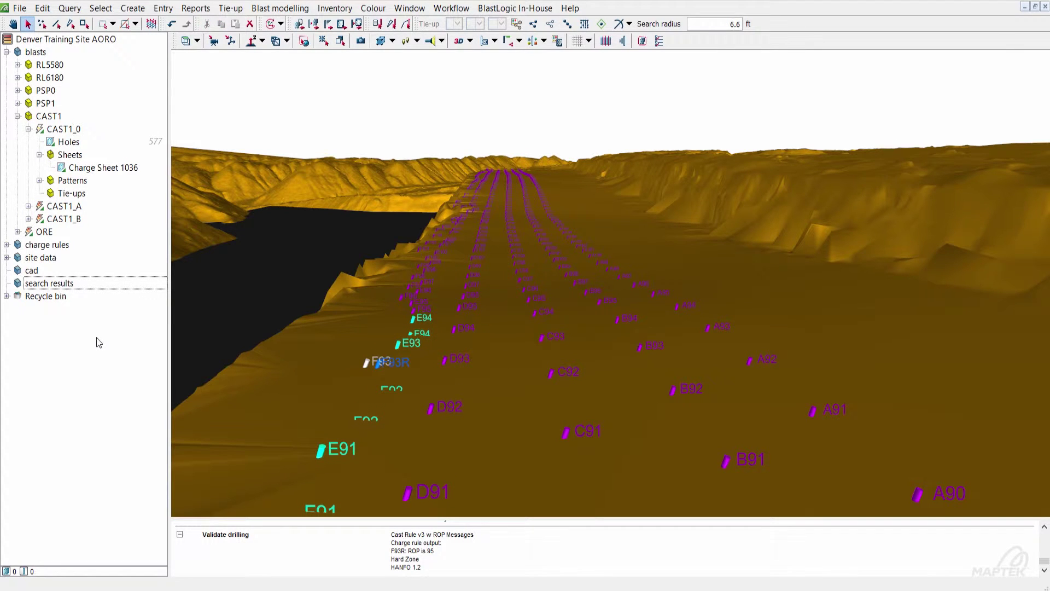